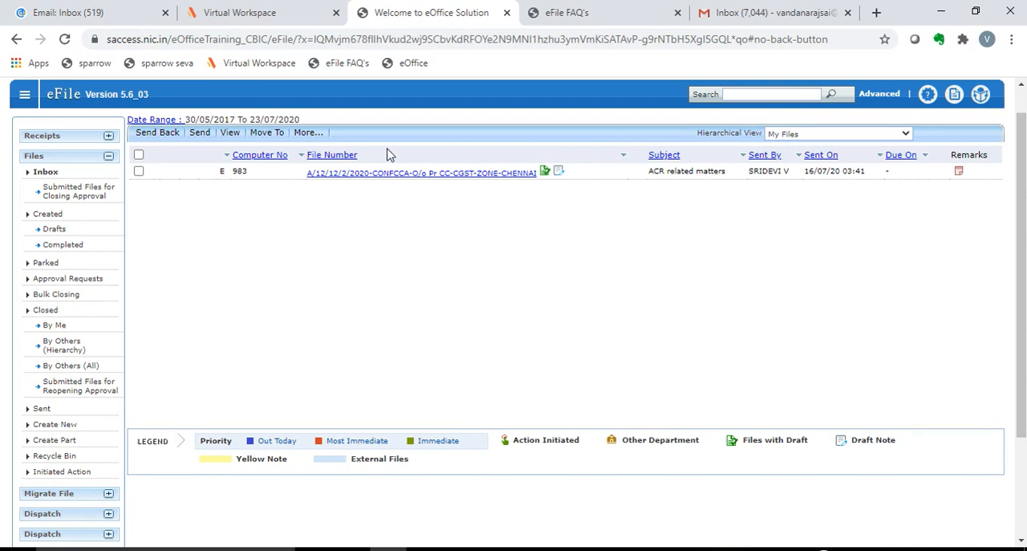
Step: Open the file with the subject "ACR related matters" from the files inbox
{"action": "left_click", "coordinate": [428, 179]}
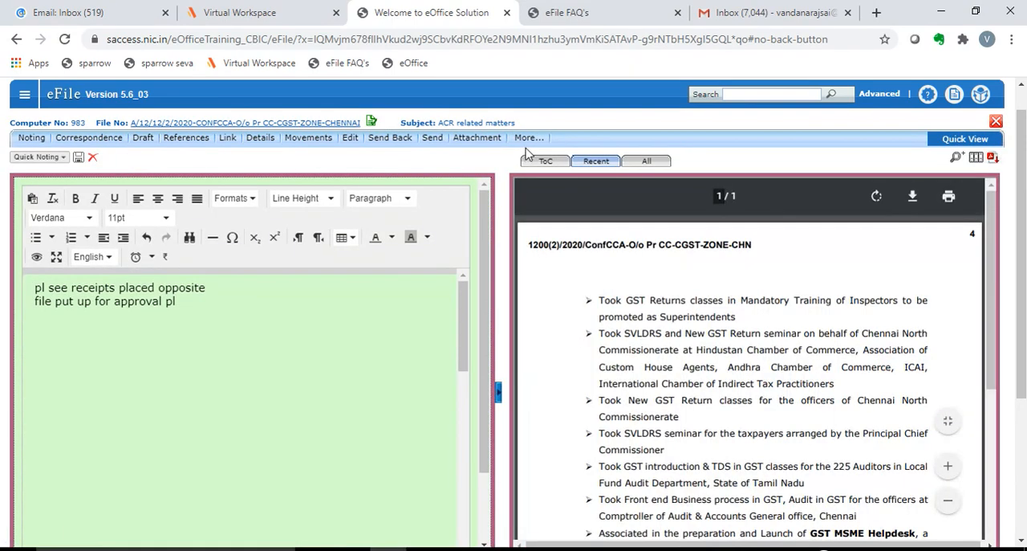
{"action": "mouse_move", "coordinate": [528, 143]}
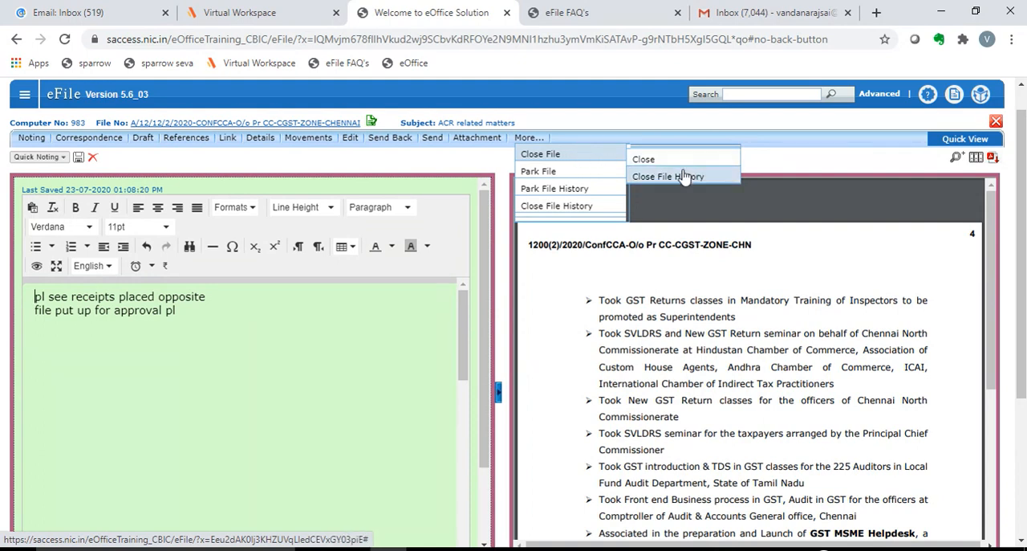
{"action": "left_click", "coordinate": [732, 176]}
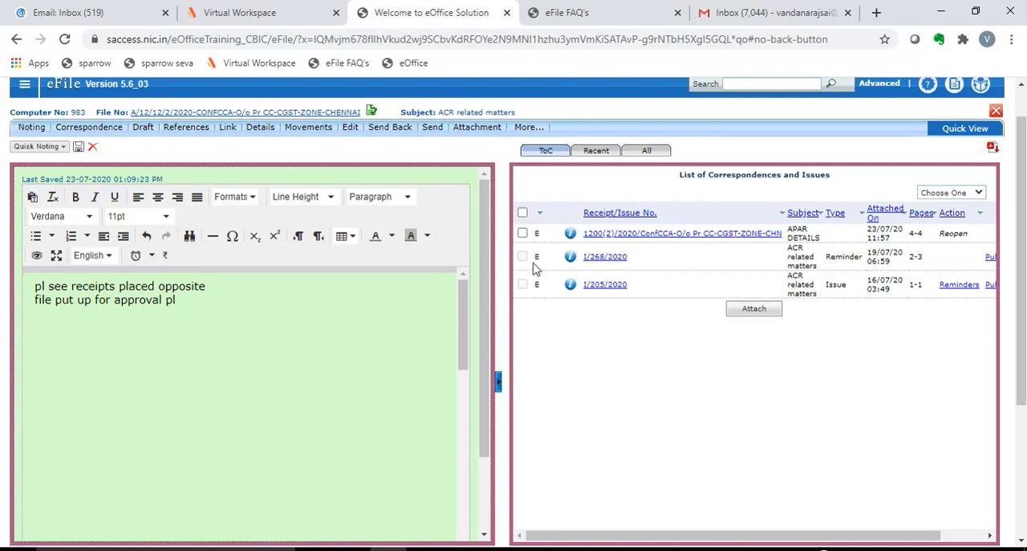
Step: Try to detach the selected "APAR DETAILS" receipt from the file's list of correspondences and issues
{"action": "left_click", "coordinate": [946, 193]}
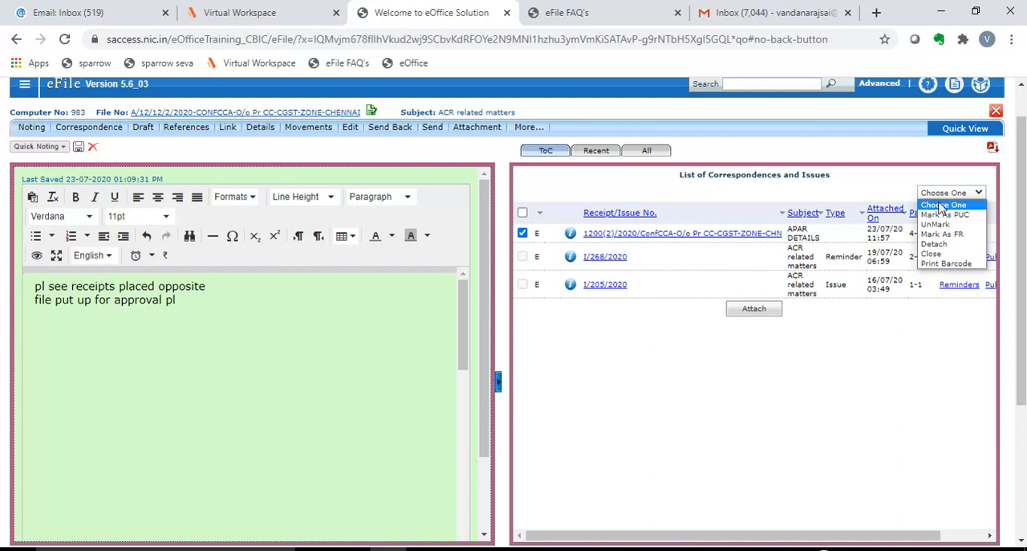
{"action": "left_click", "coordinate": [945, 244]}
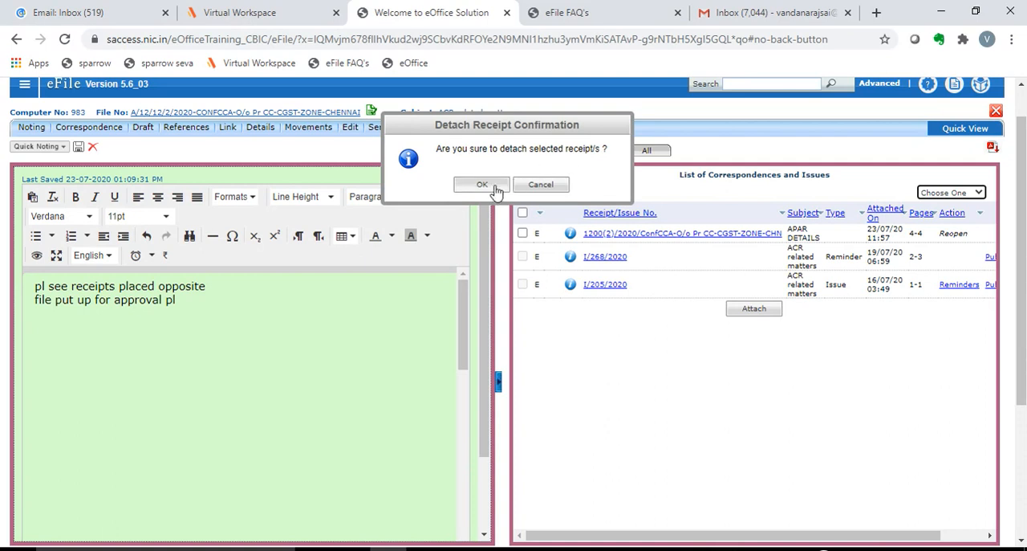
{"action": "left_click", "coordinate": [481, 186]}
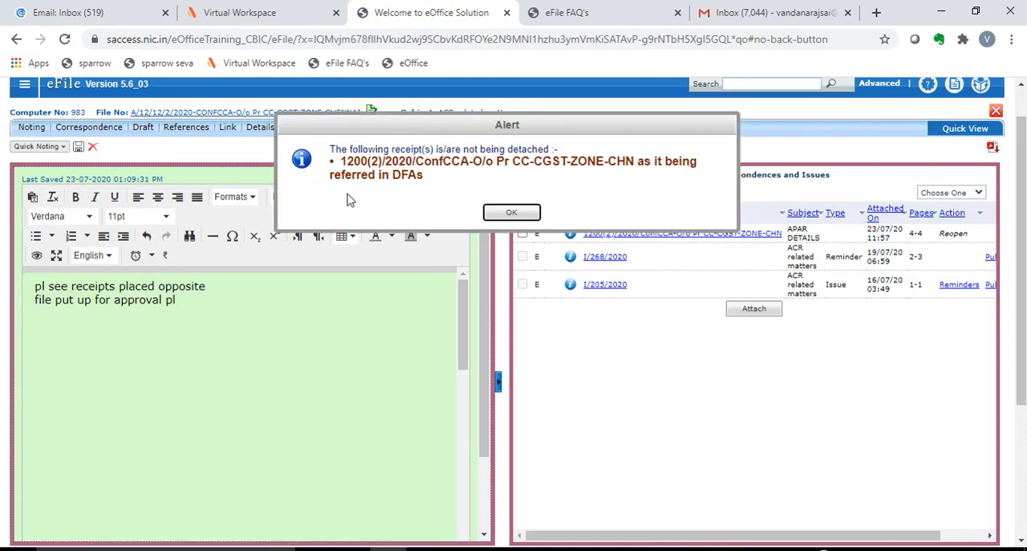
{"action": "left_click", "coordinate": [496, 213]}
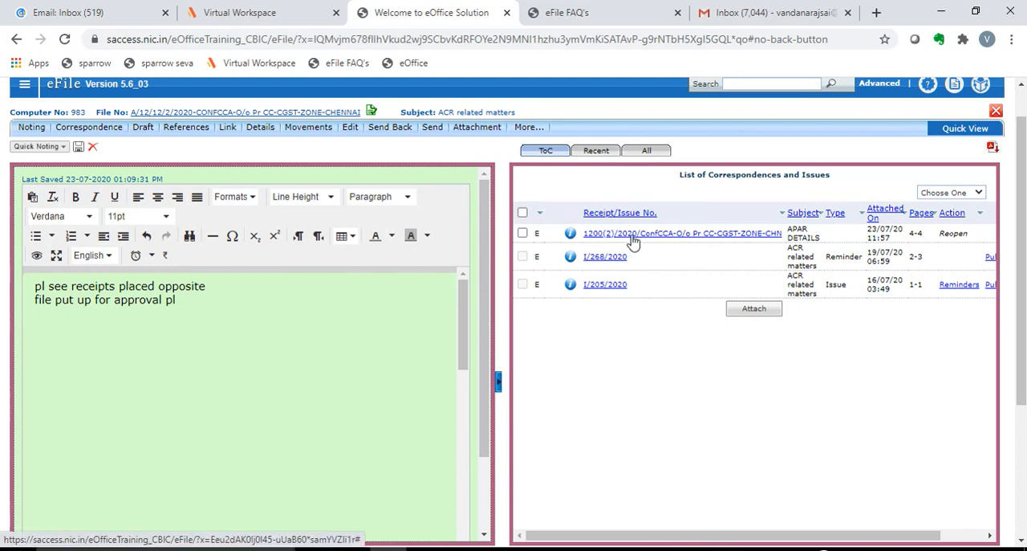
Step: Close the "ACR related matters" file with the closing remarks "Closed as action completed"
{"action": "scroll", "coordinate": [663, 319], "scroll_direction": "down", "scroll_amount": 1}
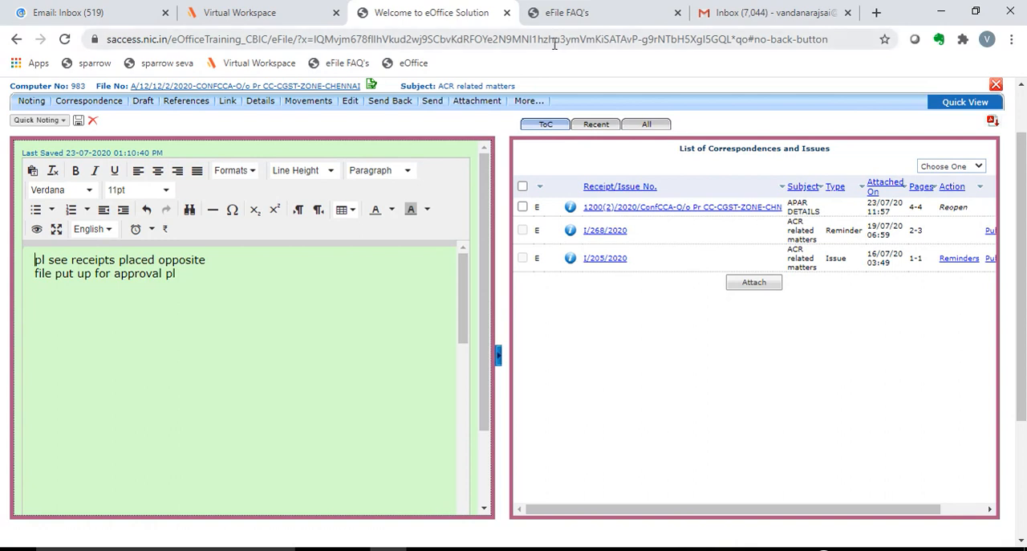
{"action": "mouse_move", "coordinate": [533, 102]}
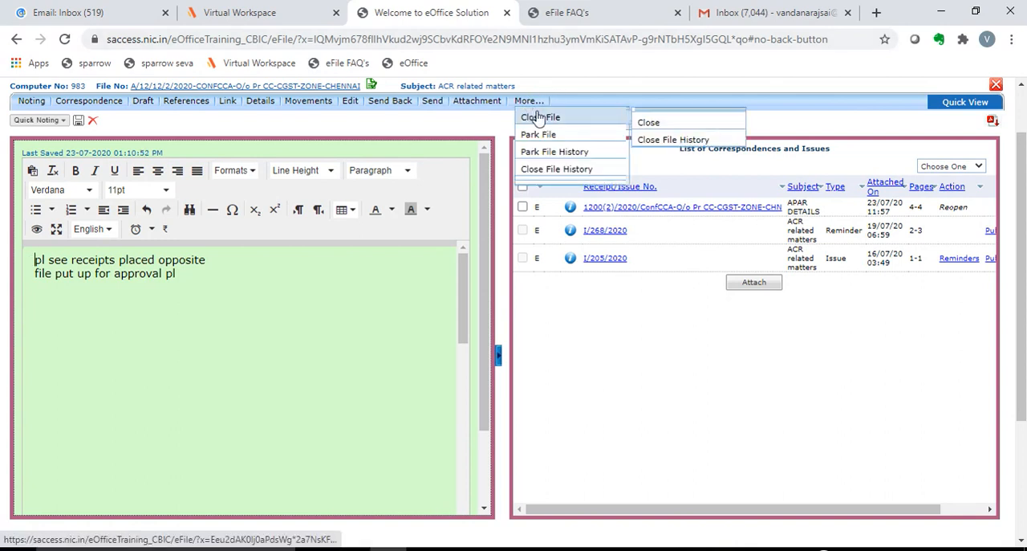
{"action": "left_click", "coordinate": [665, 124]}
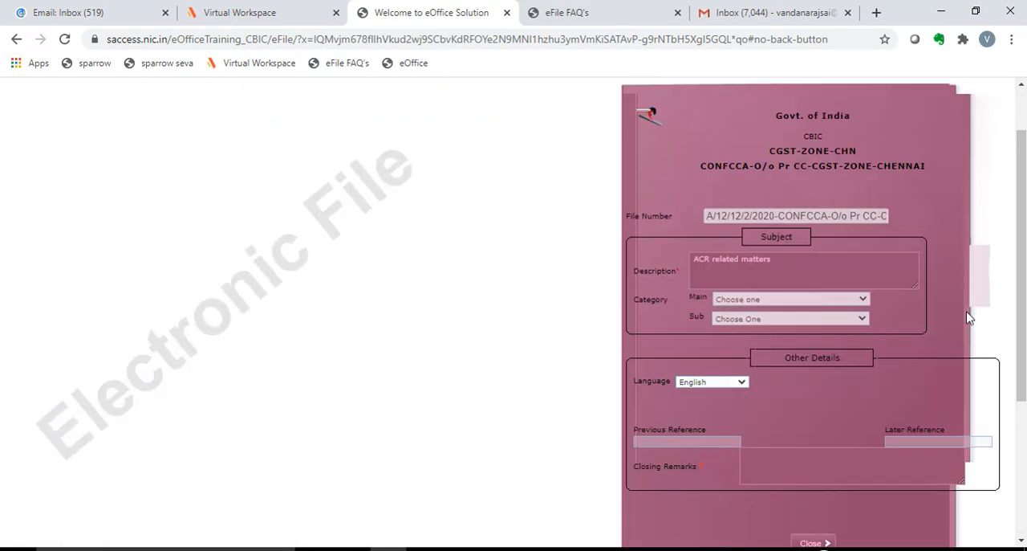
{"action": "left_click_drag", "start_coordinate": [1026, 254], "coordinate": [1026, 317]}
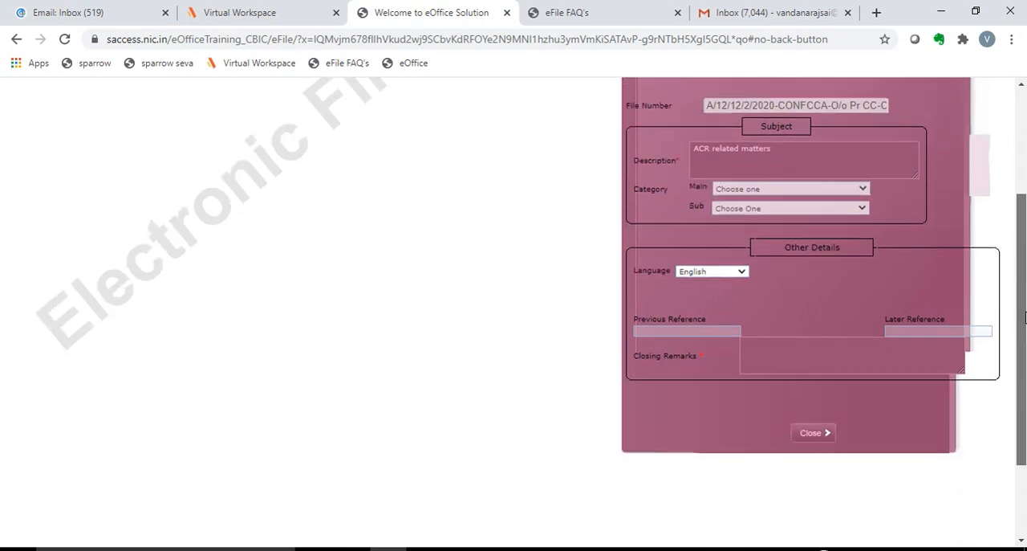
{"action": "left_click", "coordinate": [784, 354]}
{"action": "type", "text": "Closed as action completed"}
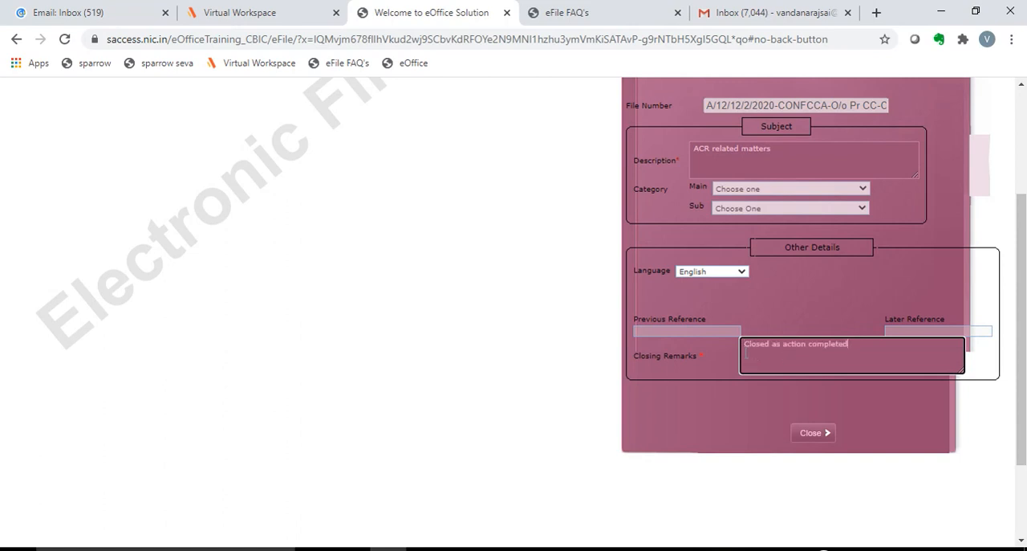
{"action": "left_click", "coordinate": [812, 433]}
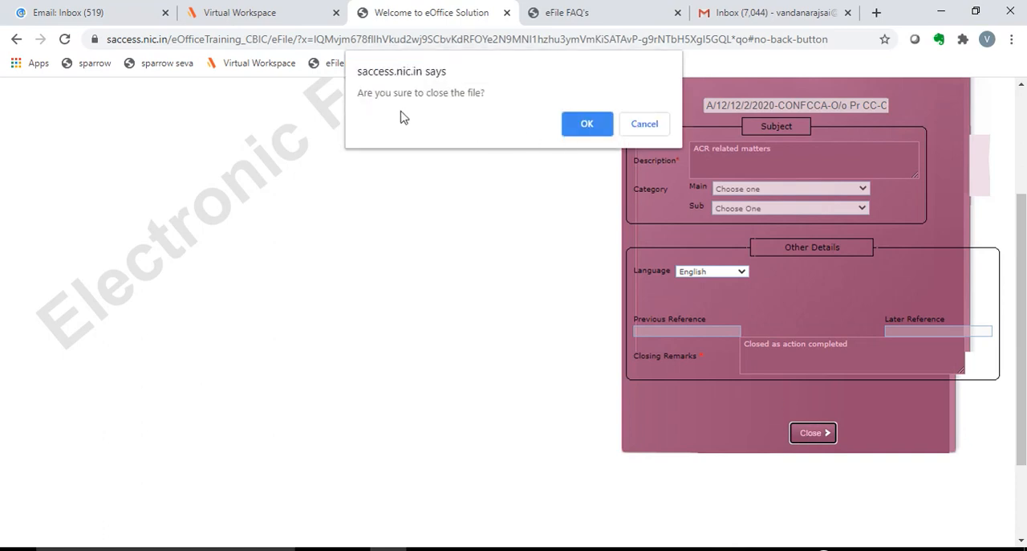
{"action": "left_click", "coordinate": [581, 130]}
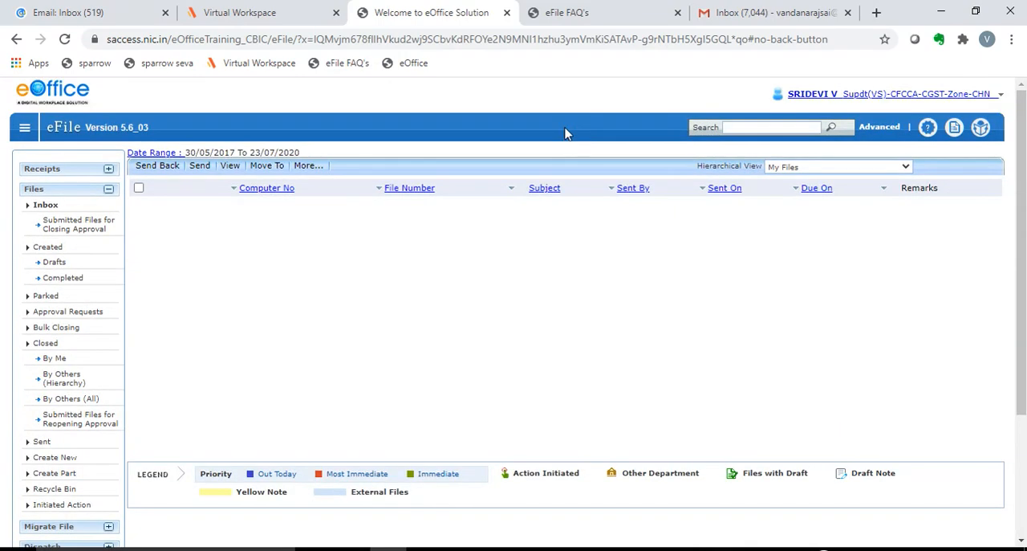
Step: View the files closed by me and examine the closed "ACR related matters" file and its list of correspondences and issues
{"action": "left_click", "coordinate": [48, 359]}
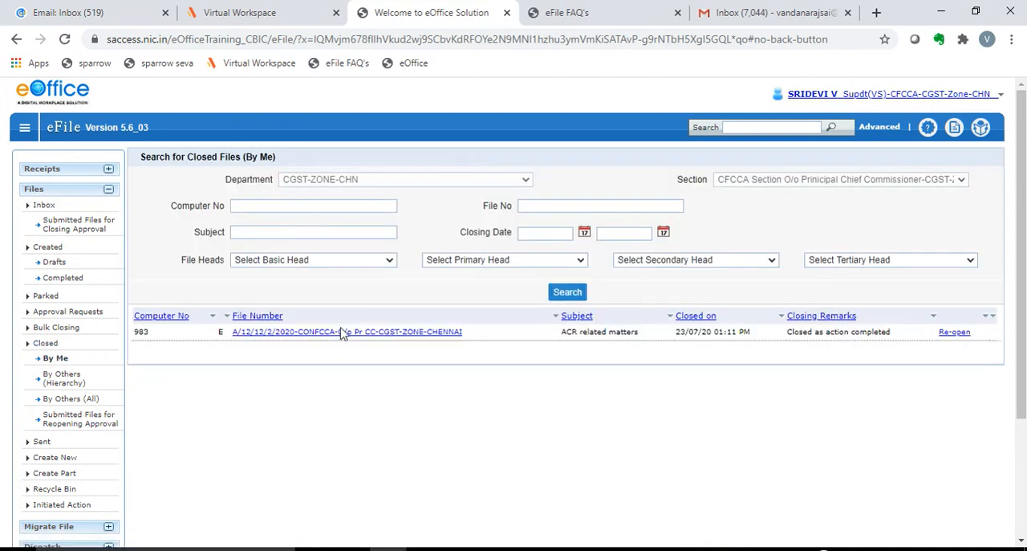
{"action": "left_click", "coordinate": [396, 336]}
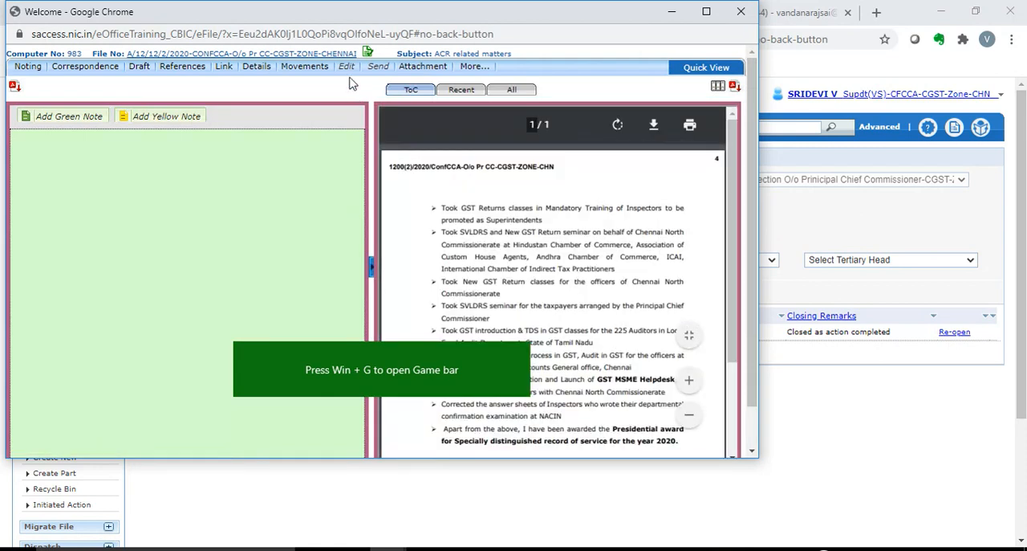
{"action": "mouse_move", "coordinate": [158, 74]}
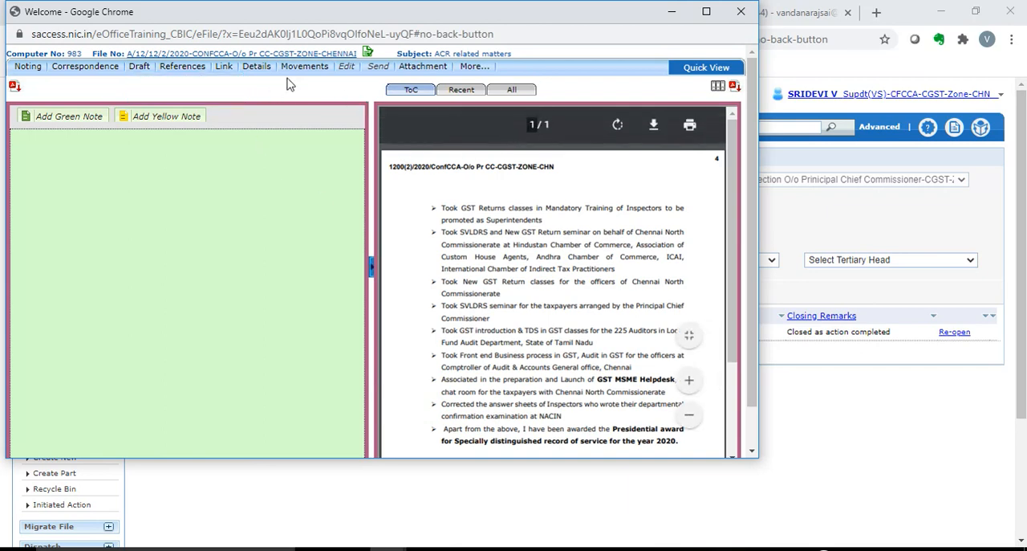
{"action": "left_click", "coordinate": [730, 19]}
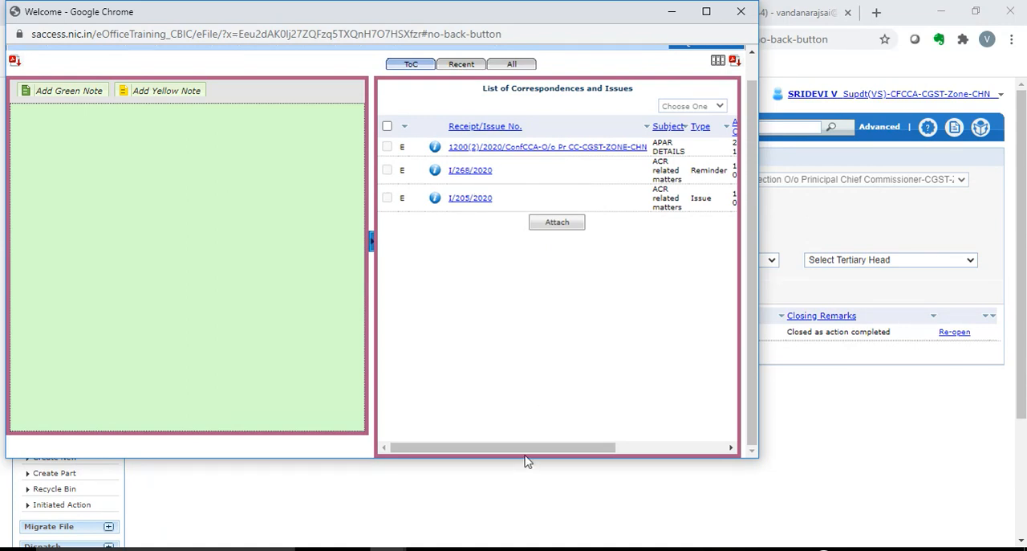
{"action": "left_click_drag", "start_coordinate": [530, 449], "coordinate": [644, 447]}
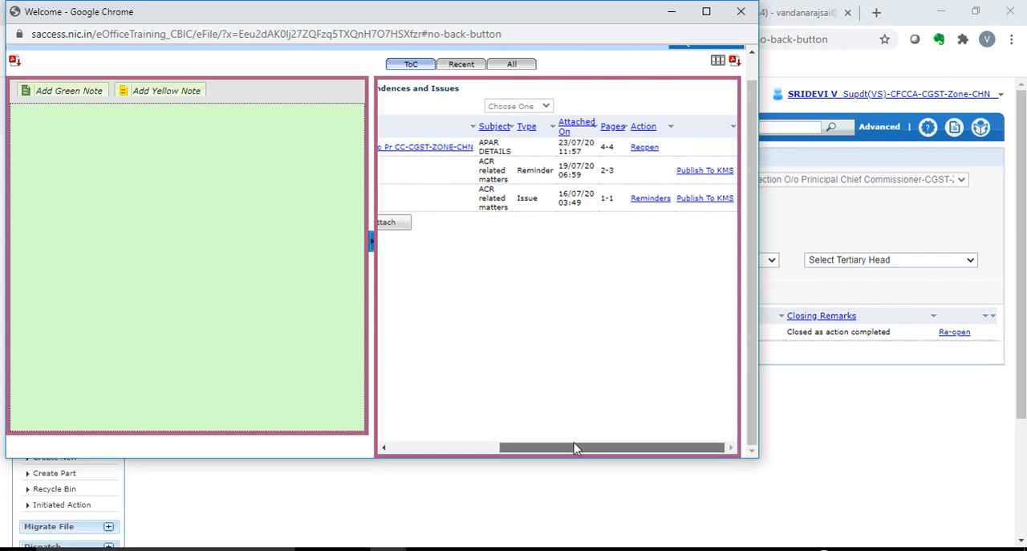
{"action": "left_click_drag", "start_coordinate": [573, 442], "coordinate": [464, 446]}
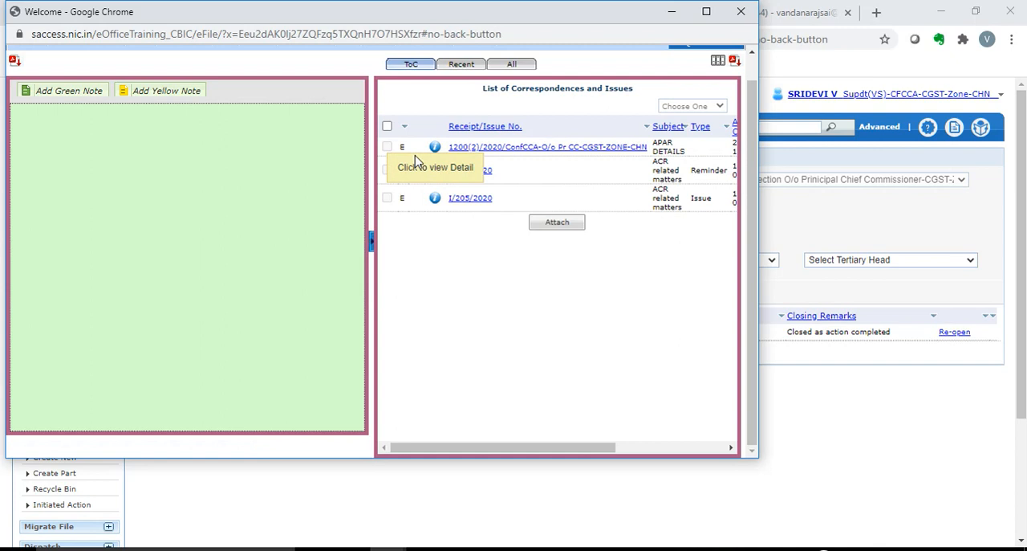
{"action": "left_click", "coordinate": [740, 12]}
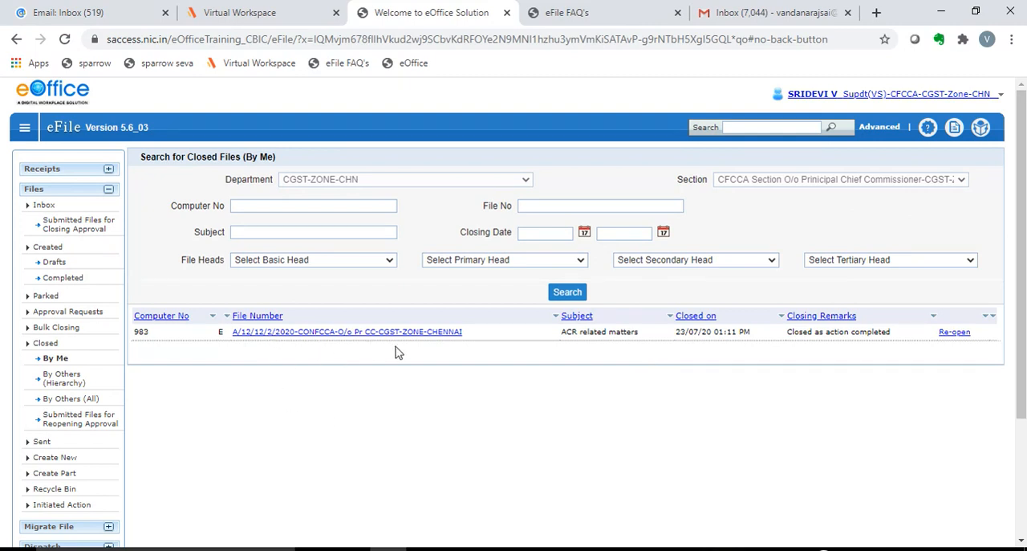
Step: Reopen the closed "ACR related matters" file with the remarks "Reopened as action required"
{"action": "left_click", "coordinate": [955, 331]}
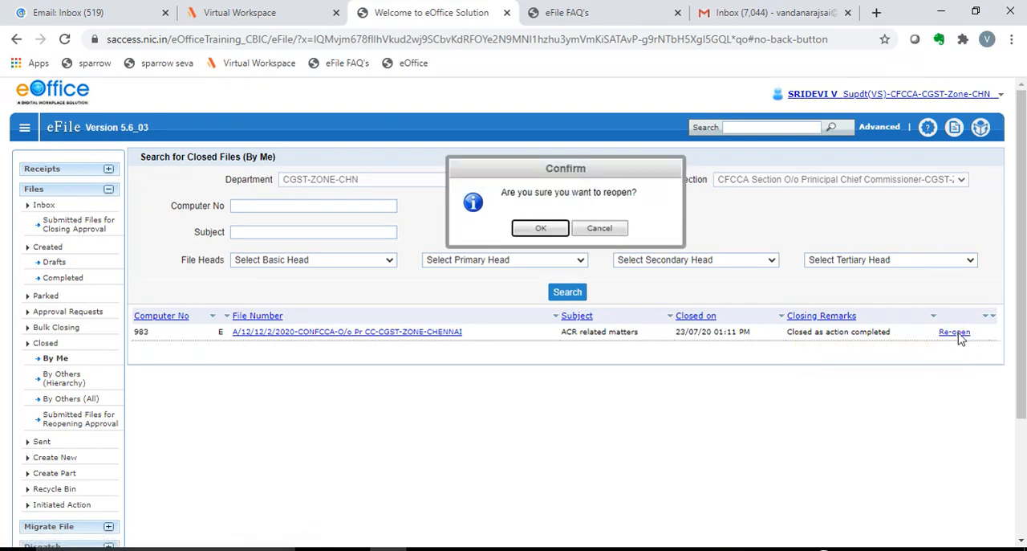
{"action": "left_click", "coordinate": [541, 228]}
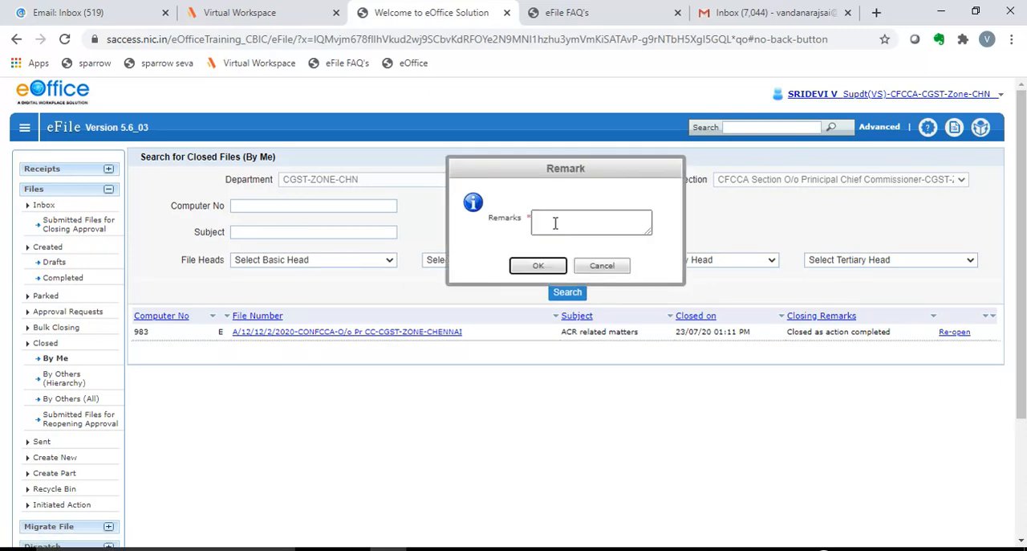
{"action": "left_click", "coordinate": [555, 223]}
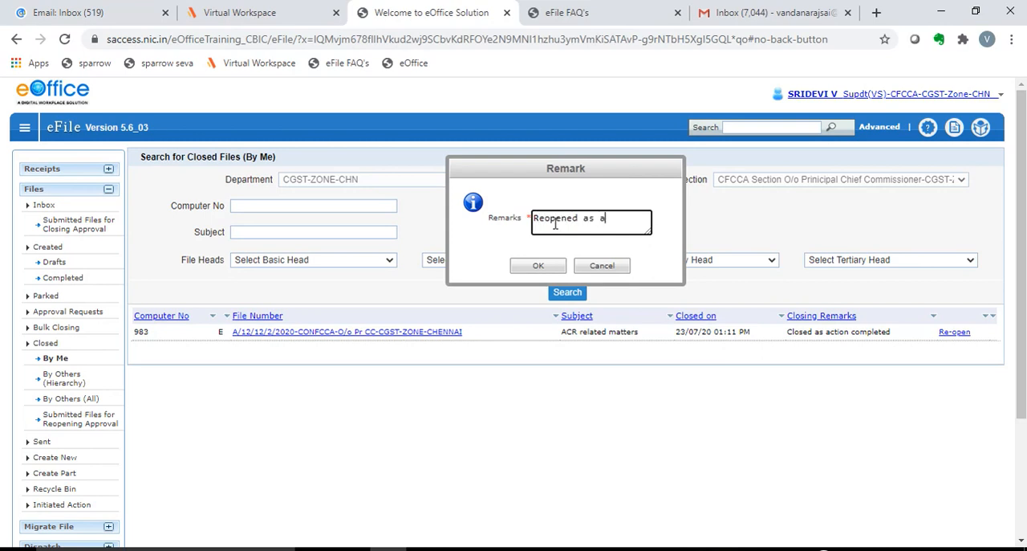
{"action": "type", "text": "Reopened as action required"}
{"action": "left_click", "coordinate": [539, 265]}
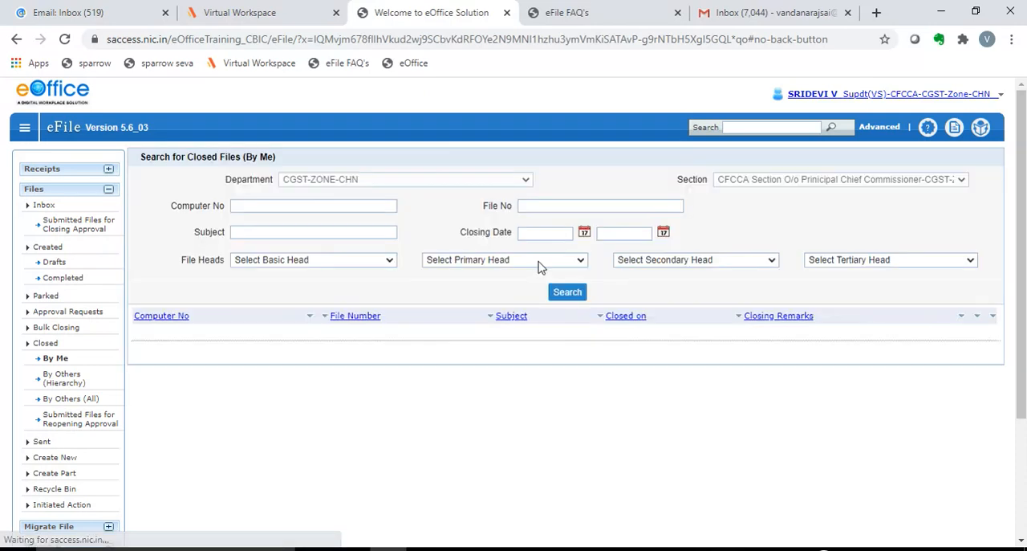
Step: Open the "ACR related matters" file from the files inbox and bring up the search for a file to attach to it
{"action": "left_click", "coordinate": [45, 207]}
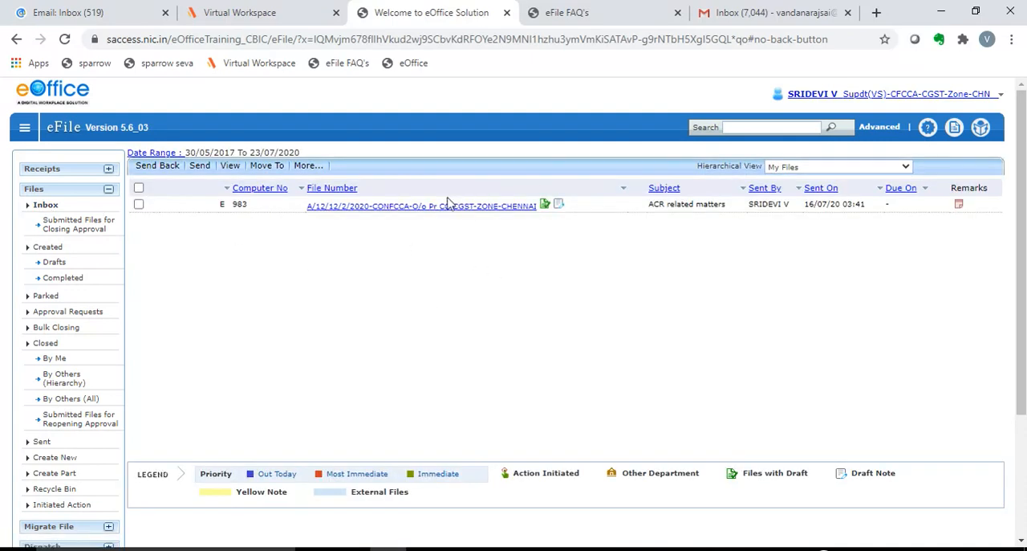
{"action": "left_click", "coordinate": [446, 207]}
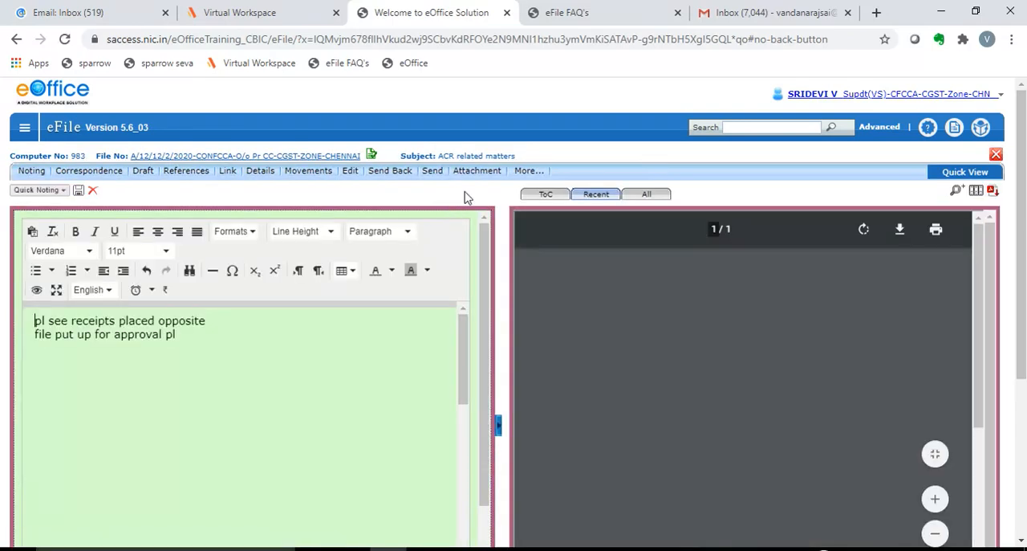
{"action": "left_click", "coordinate": [469, 189]}
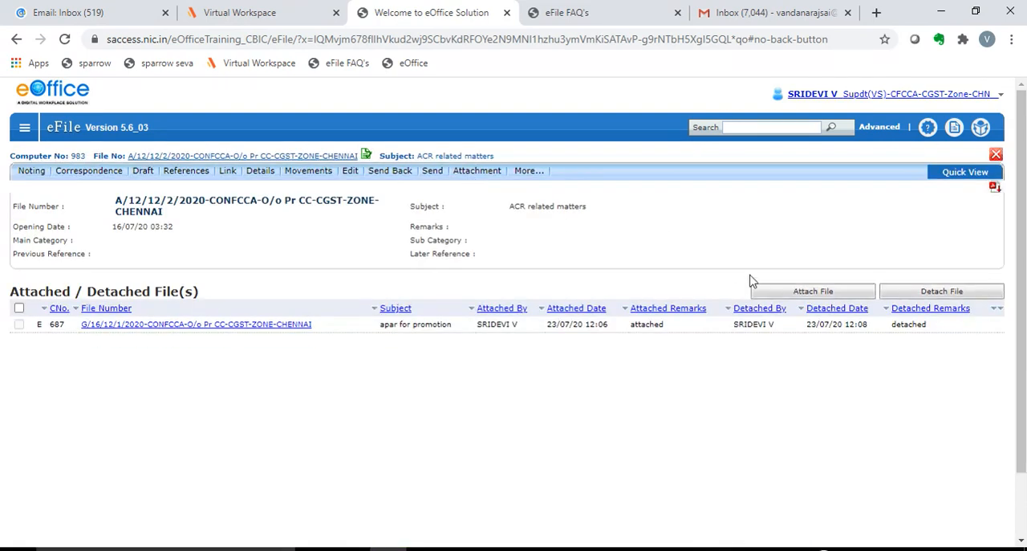
{"action": "left_click", "coordinate": [792, 294]}
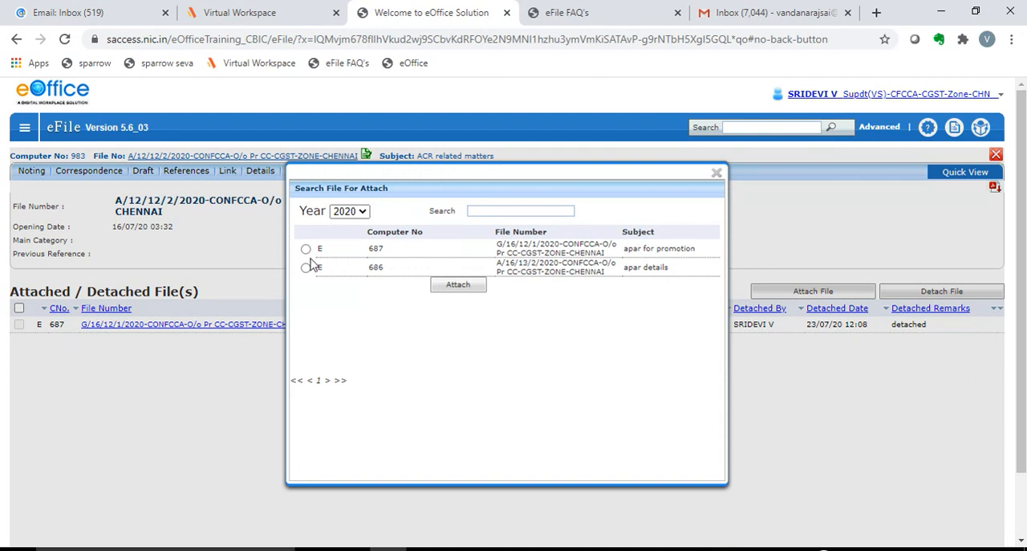
Step: Try to attach the "apar details" file with computer number 686
{"action": "left_click", "coordinate": [470, 287]}
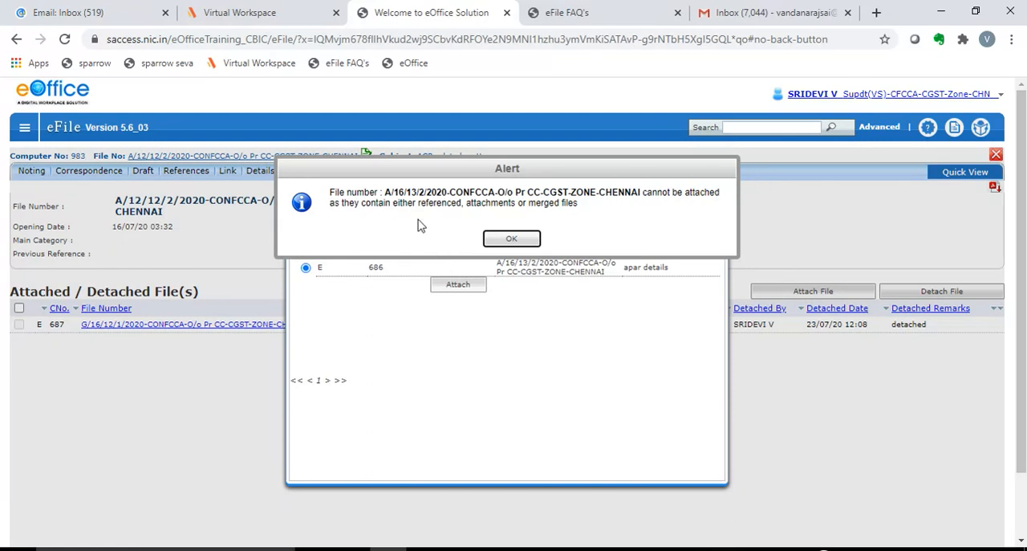
{"action": "left_click", "coordinate": [514, 239]}
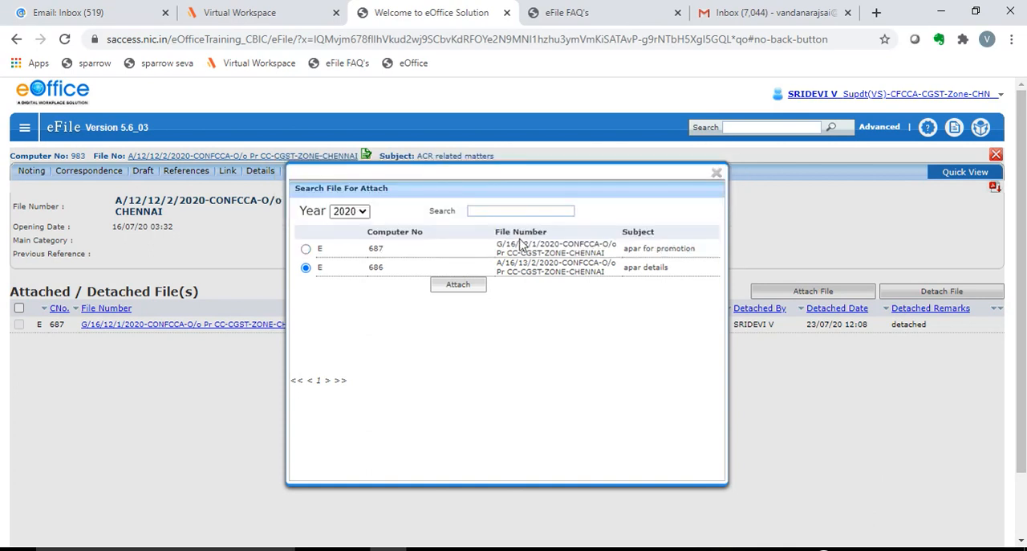
Step: Attach the "apar for promotion" file with computer number 687, using the remarks "Attached for reference"
{"action": "left_click", "coordinate": [305, 249]}
{"action": "left_click", "coordinate": [458, 285]}
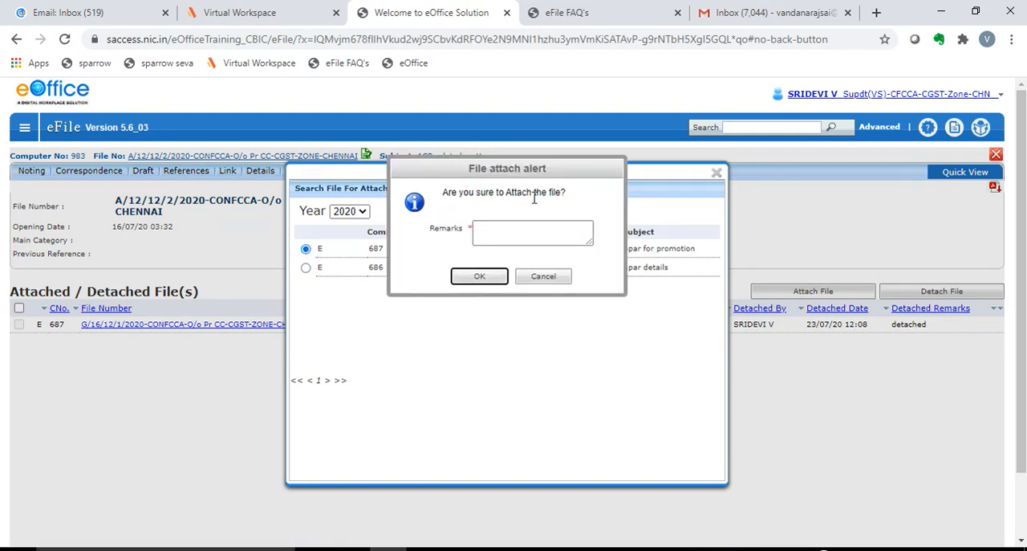
{"action": "left_click", "coordinate": [519, 235]}
{"action": "type", "text": "Att"}
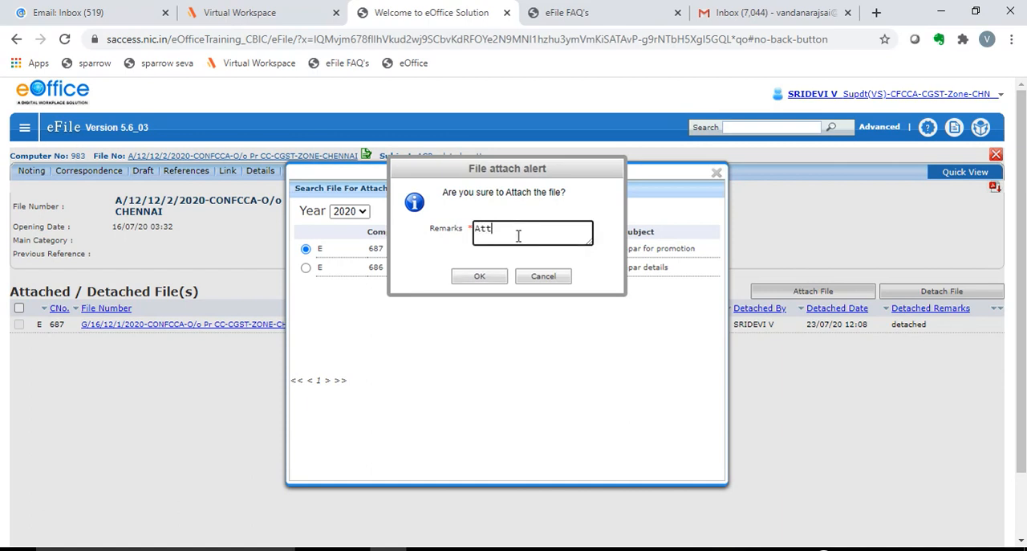
{"action": "type", "text": "ached for reference"}
{"action": "left_click", "coordinate": [475, 276]}
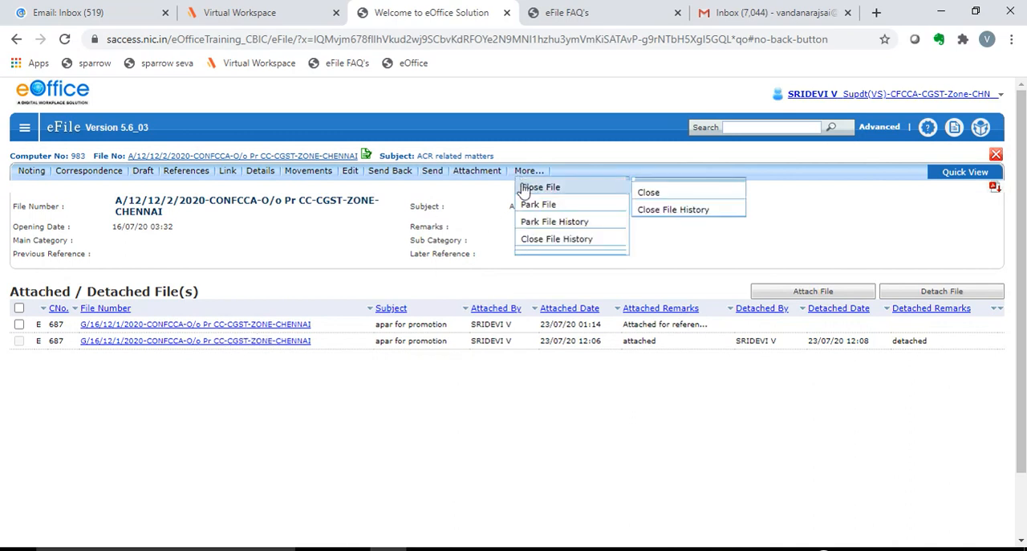
Step: Try to close the "ACR related matters" file while the "apar for promotion" file is still attached to it
{"action": "mouse_move", "coordinate": [530, 171]}
{"action": "mouse_move", "coordinate": [615, 187]}
{"action": "left_click", "coordinate": [670, 195]}
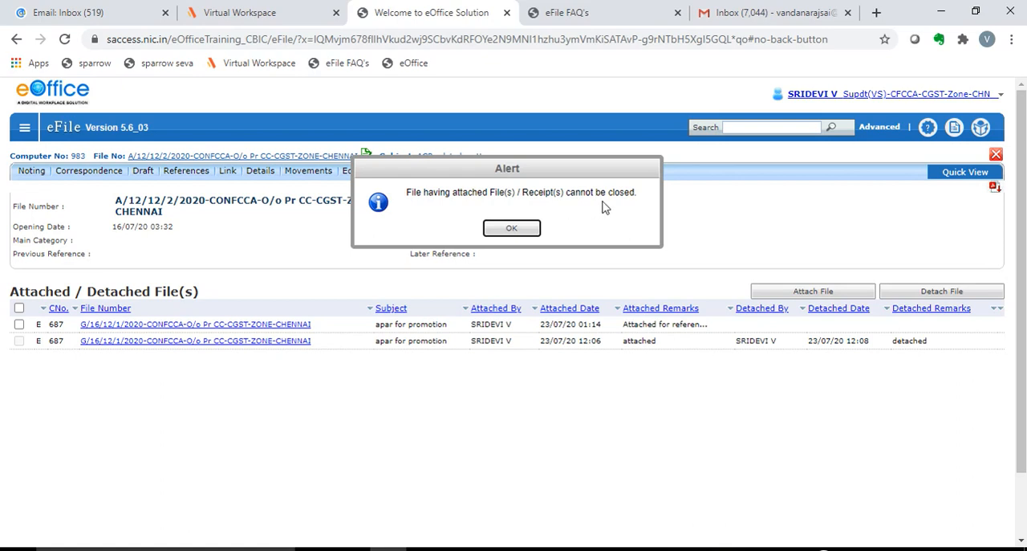
{"action": "left_click", "coordinate": [512, 230]}
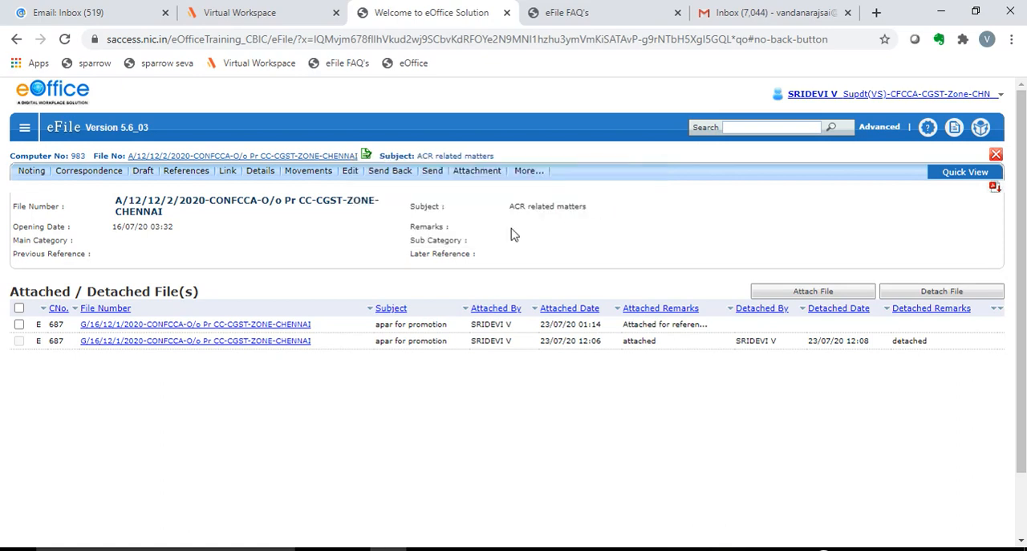
Step: Detach the "apar for promotion" file with computer number 687, using the remarks "detached"
{"action": "left_click", "coordinate": [19, 325]}
{"action": "left_click", "coordinate": [912, 294]}
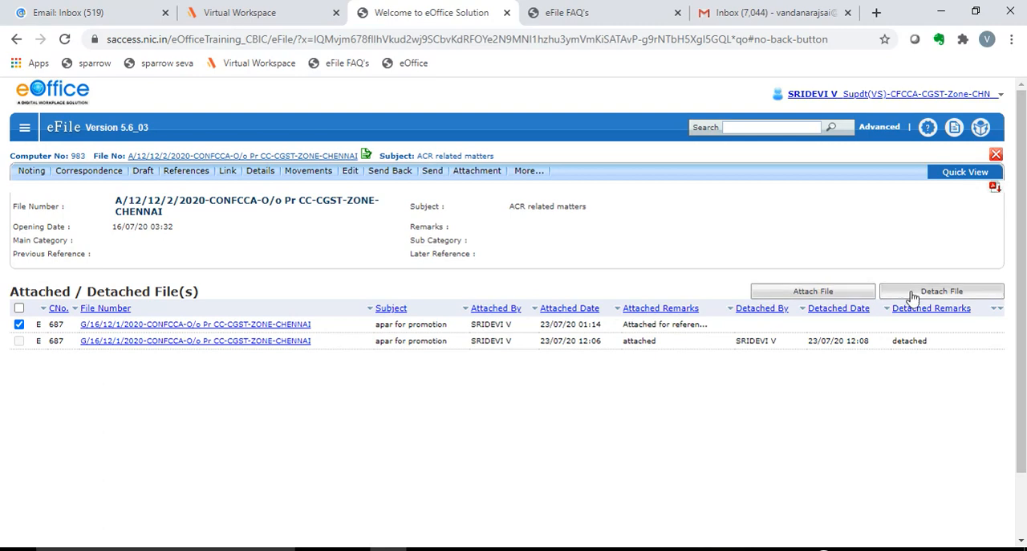
{"action": "left_click", "coordinate": [568, 230]}
{"action": "type", "text": "detached"}
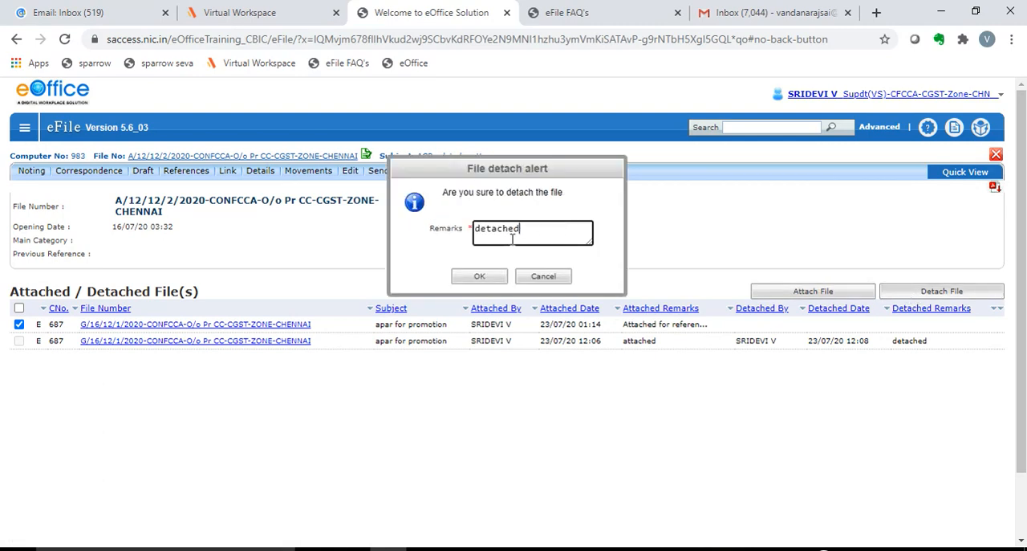
{"action": "left_click", "coordinate": [481, 277]}
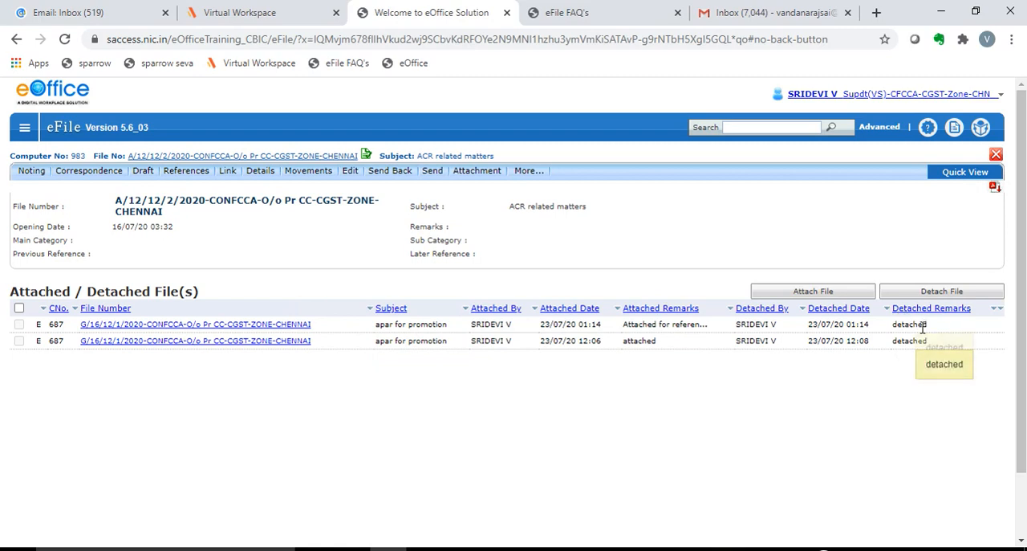
Step: Close the "ACR related matters" file with the closing remarks "closed"
{"action": "left_click", "coordinate": [529, 172]}
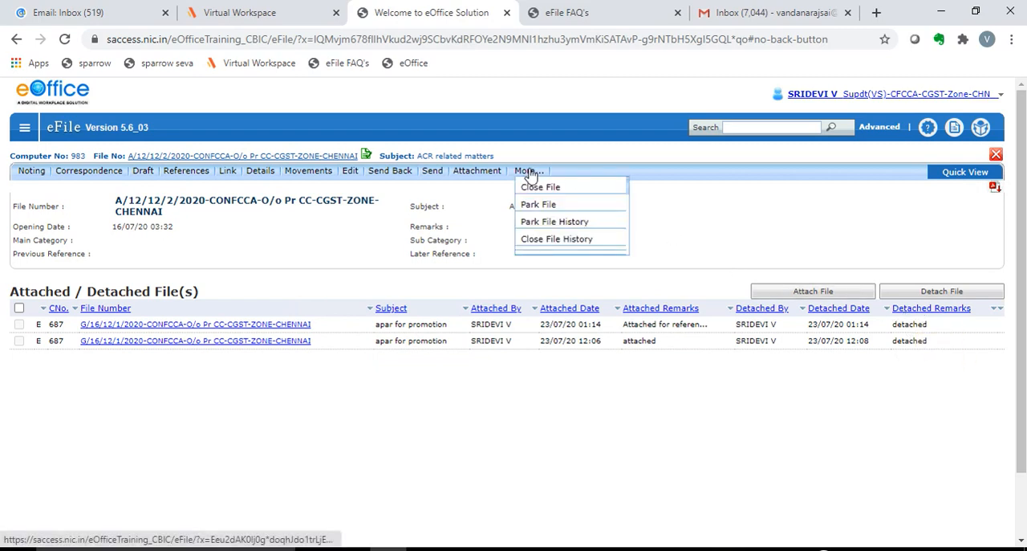
{"action": "mouse_move", "coordinate": [535, 186]}
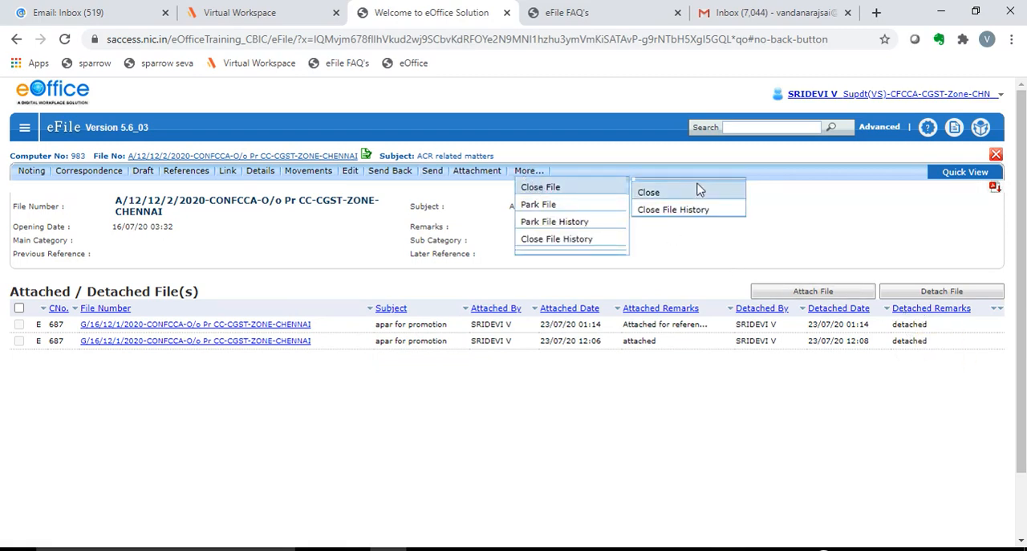
{"action": "left_click", "coordinate": [649, 193]}
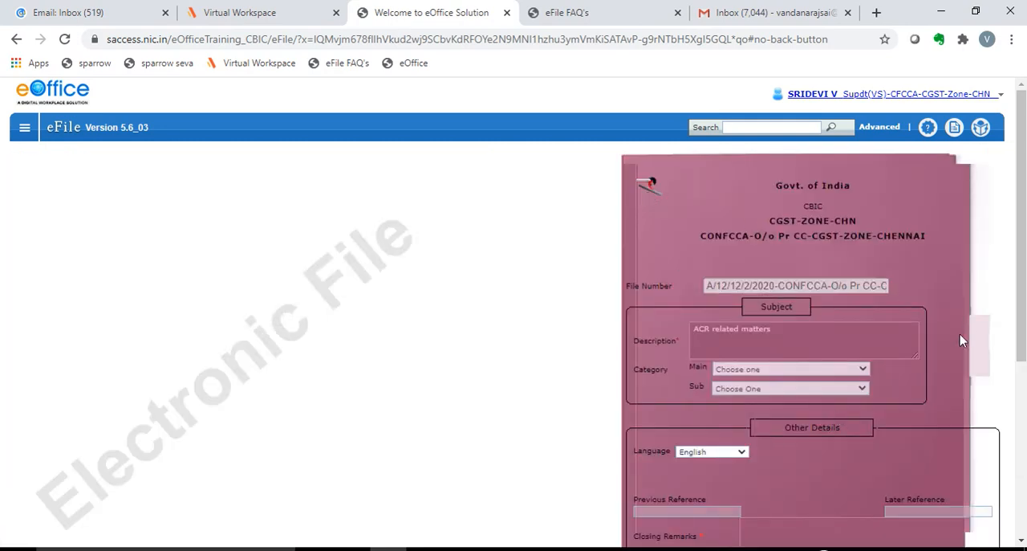
{"action": "scroll", "coordinate": [815, 403], "scroll_direction": "down", "scroll_amount": 2}
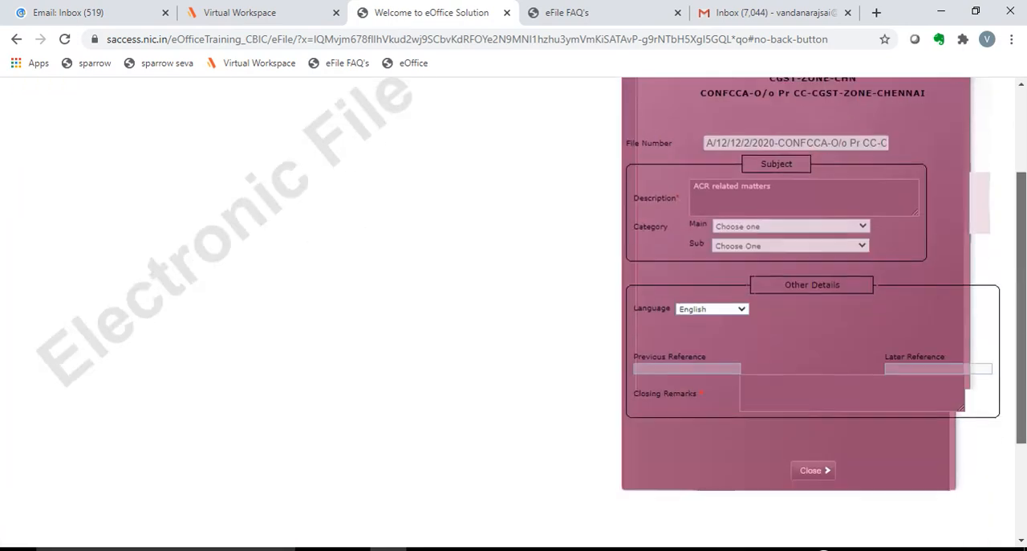
{"action": "left_click", "coordinate": [783, 402]}
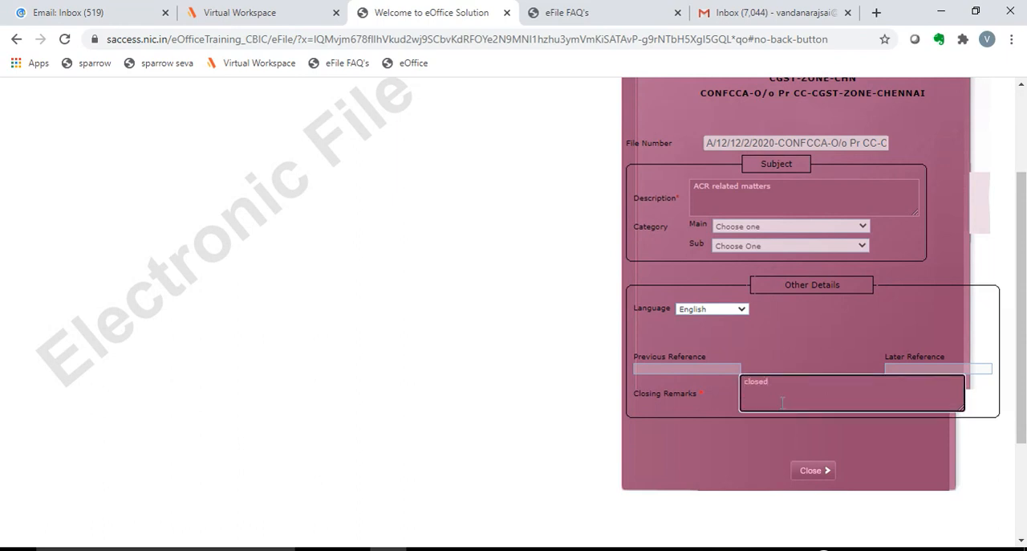
{"action": "left_click", "coordinate": [815, 471]}
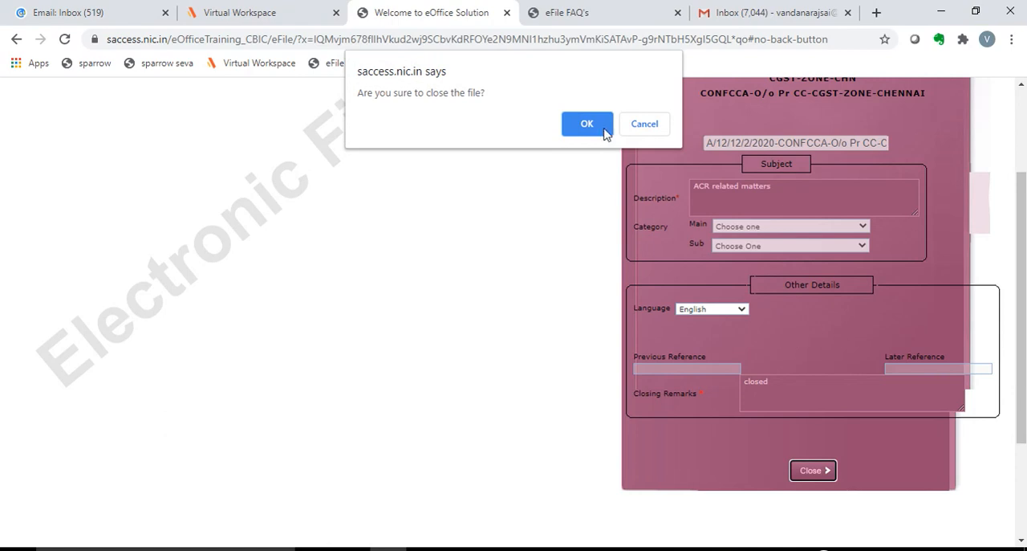
{"action": "left_click", "coordinate": [582, 123]}
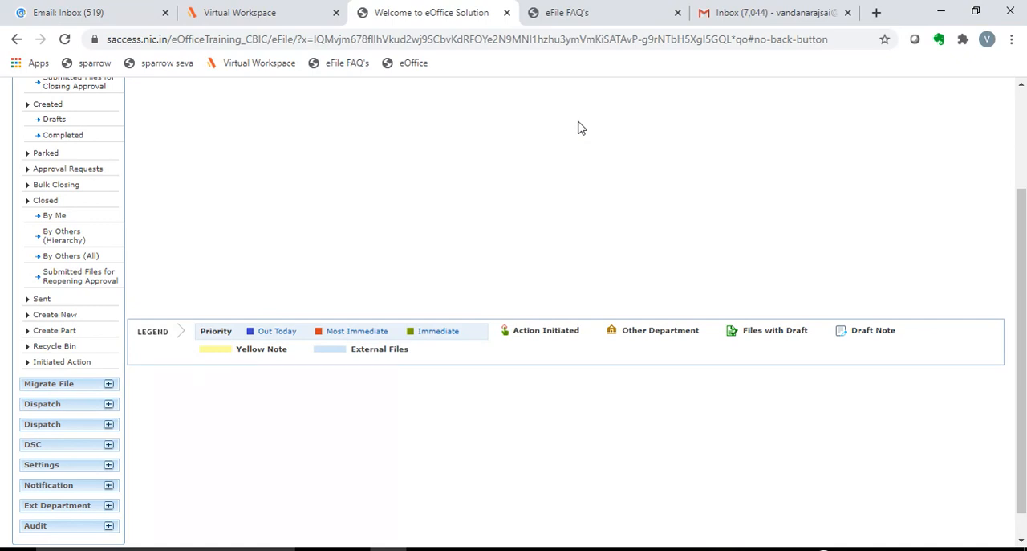
{"action": "scroll", "coordinate": [710, 310], "scroll_direction": "up", "scroll_amount": 2}
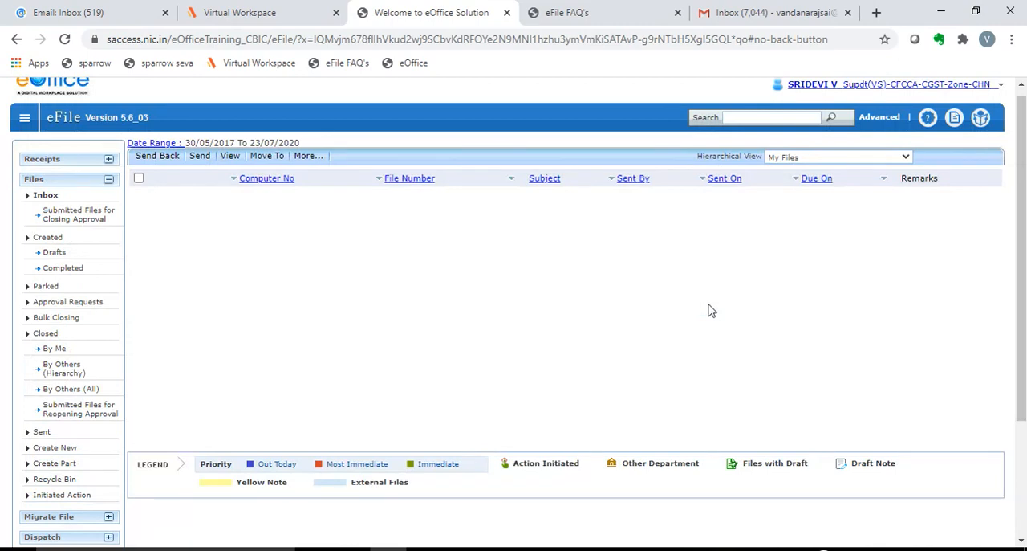